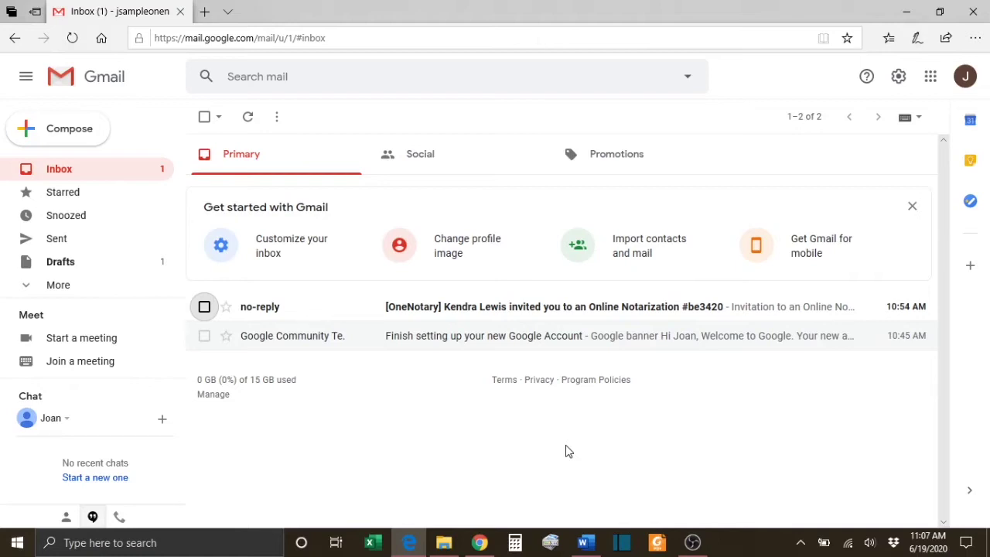
# - Open the OneNotary invitation email, read through its checklist, and follow Get Started to sign-up
pyautogui.click(567, 314)
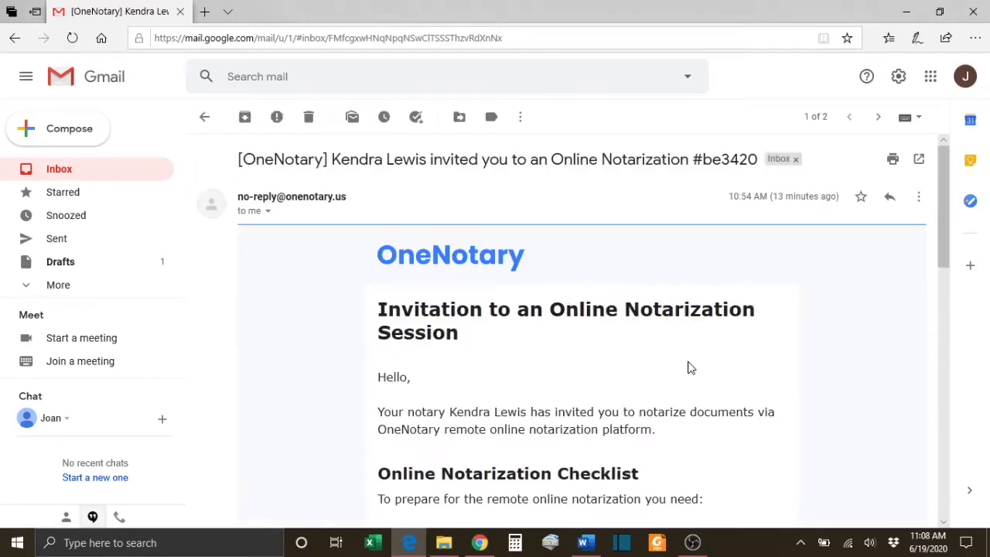
pyautogui.scroll(-1, 690, 367)
pyautogui.scroll(-1, 690, 368)
pyautogui.scroll(-1, 690, 367)
pyautogui.scroll(-1, 690, 368)
pyautogui.scroll(-1, 691, 367)
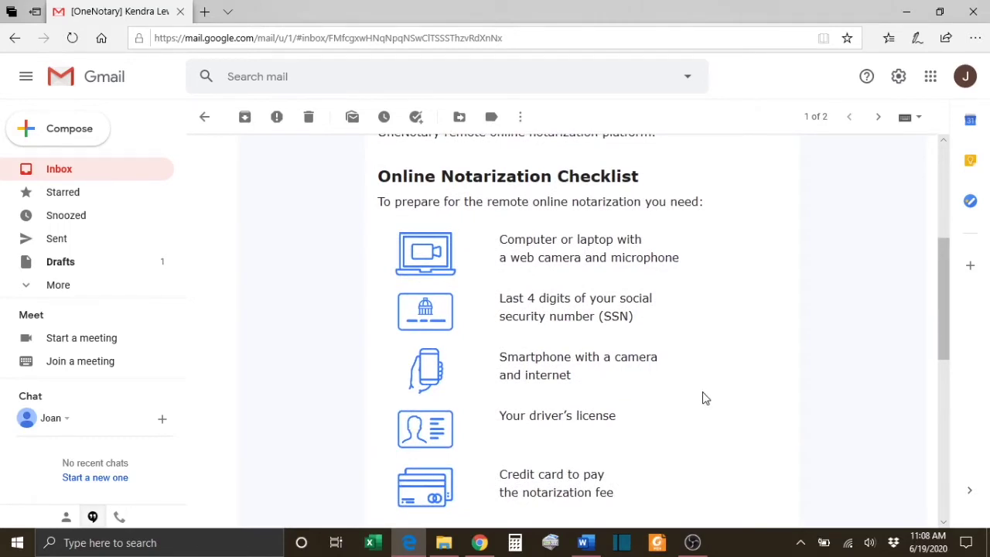
pyautogui.scroll(-1, 705, 398)
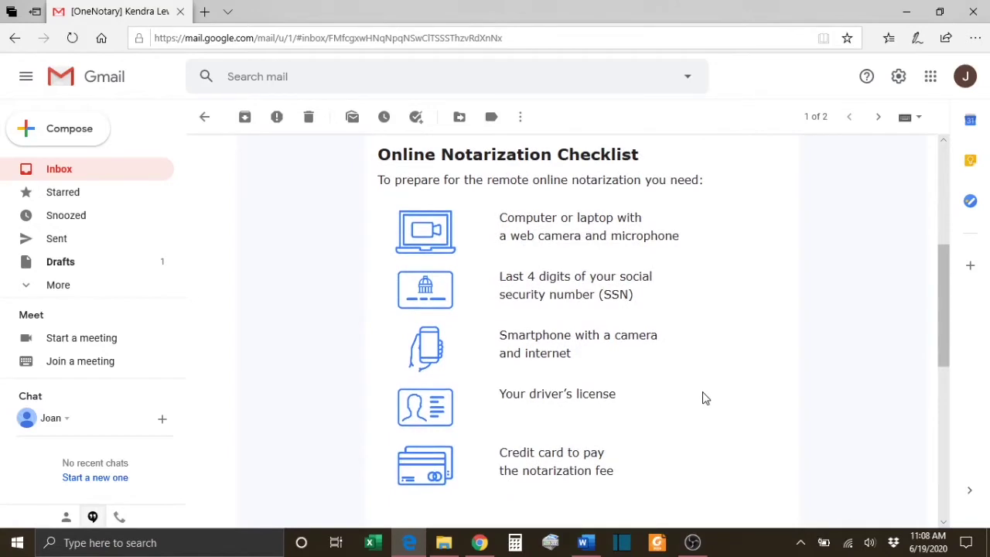
pyautogui.scroll(-1, 705, 399)
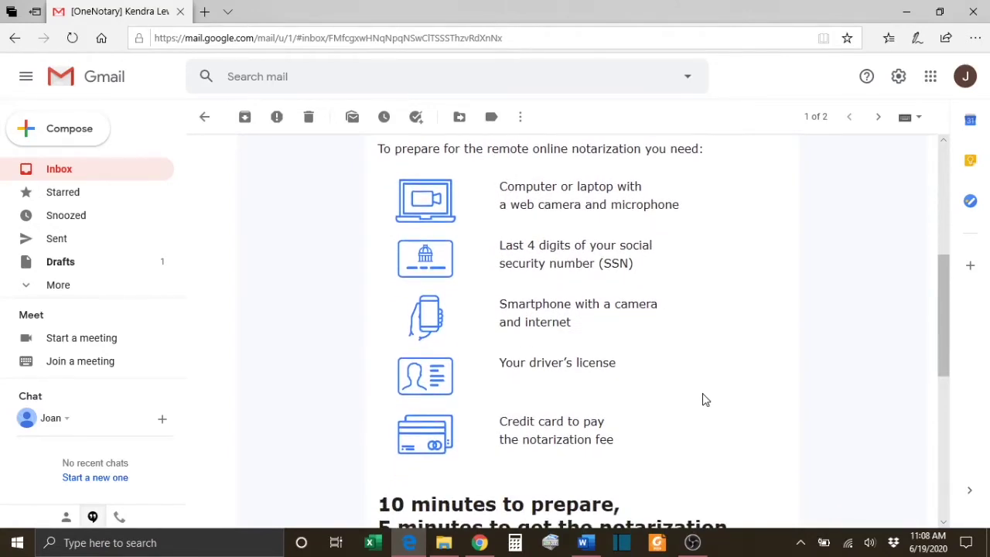
pyautogui.scroll(-1, 705, 399)
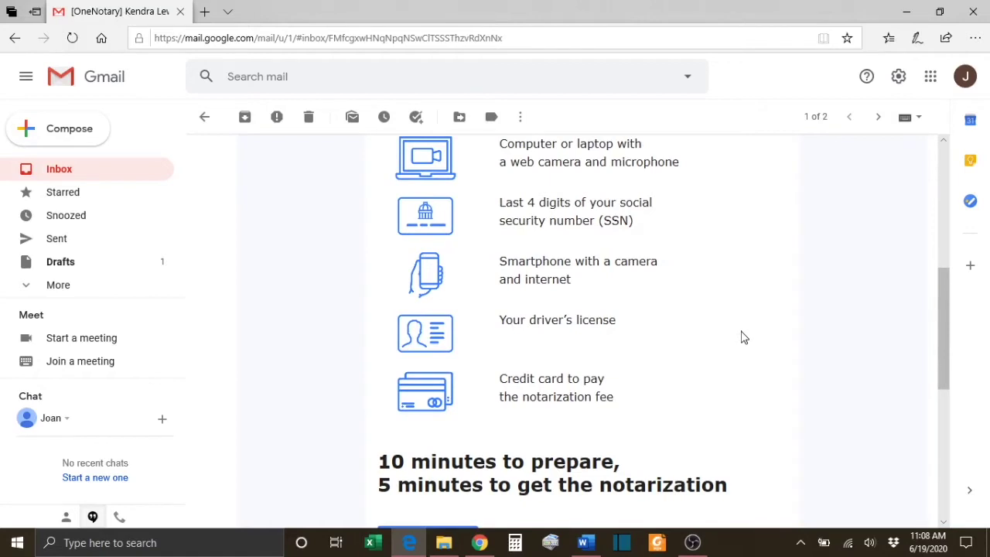
pyautogui.scroll(-1, 740, 337)
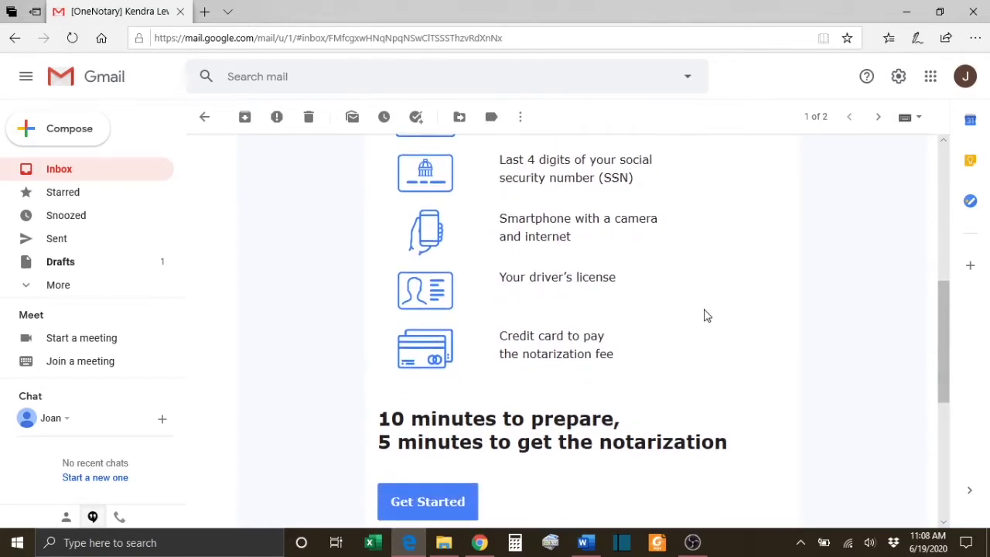
pyautogui.scroll(-1, 703, 337)
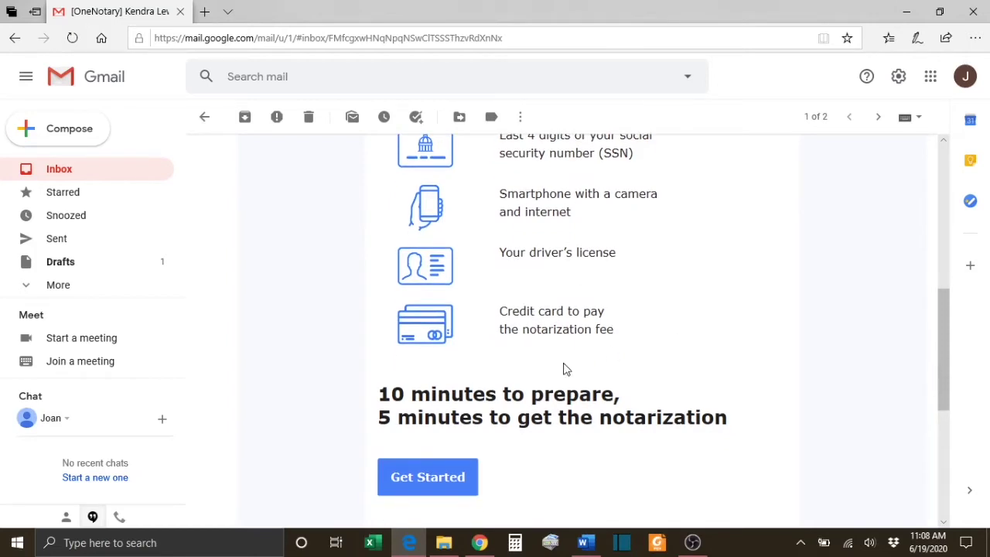
pyautogui.click(450, 480)
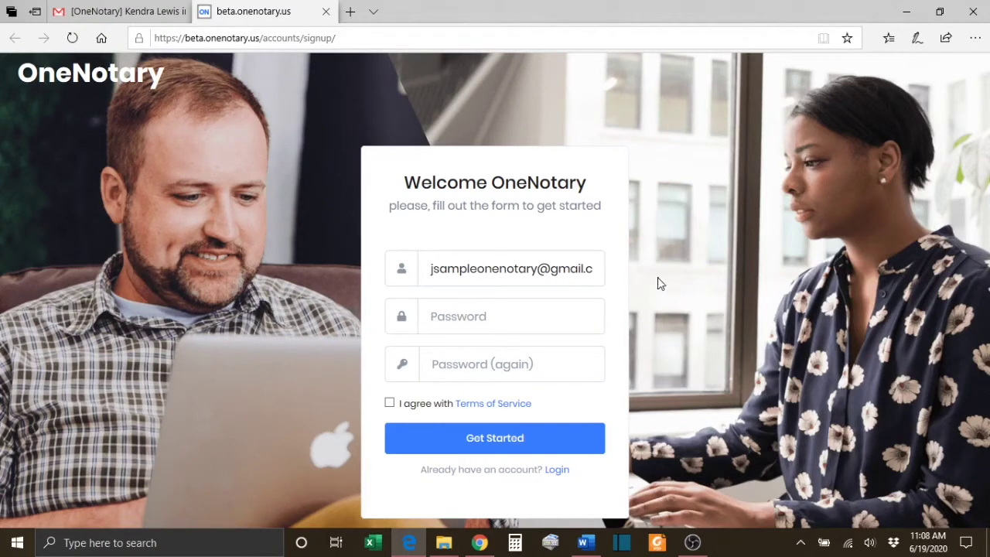
# - Enter and confirm the account password, then agree to the Terms of Service
pyautogui.click(589, 308)
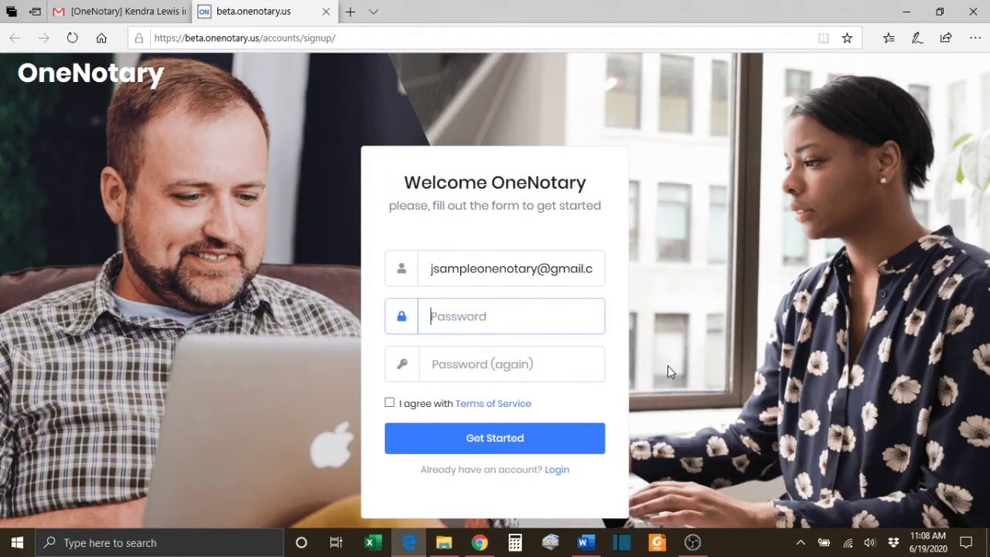
pyautogui.press('Tab')
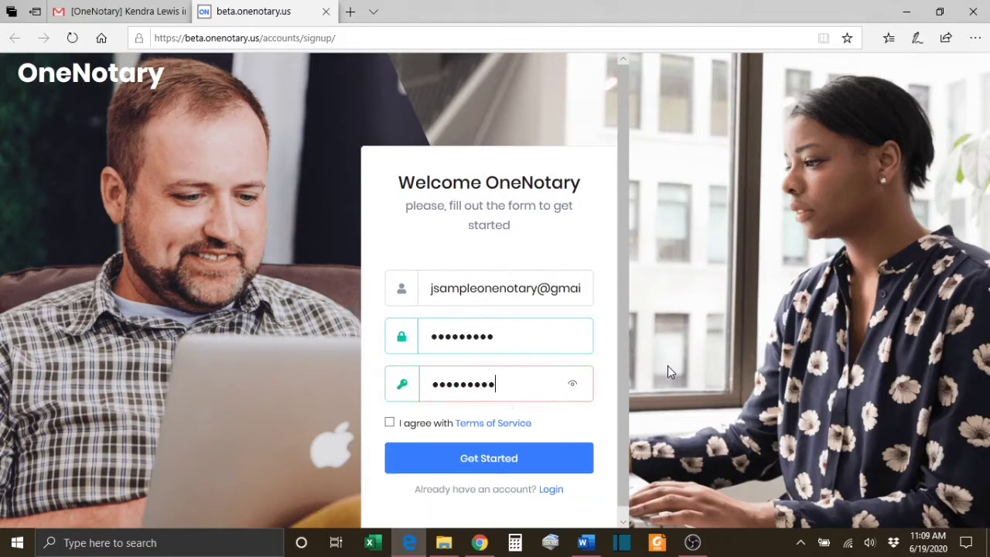
pyautogui.press('Return')
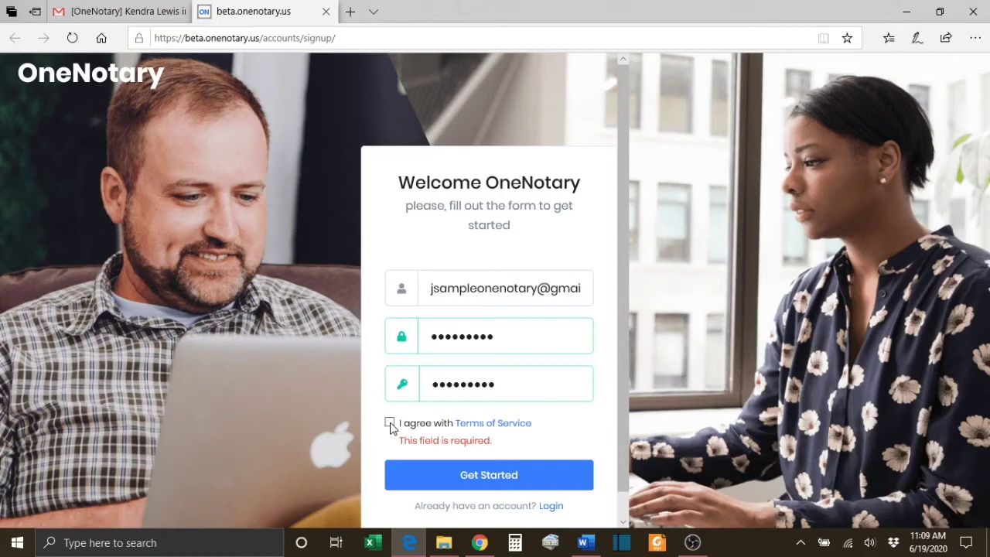
pyautogui.click(389, 424)
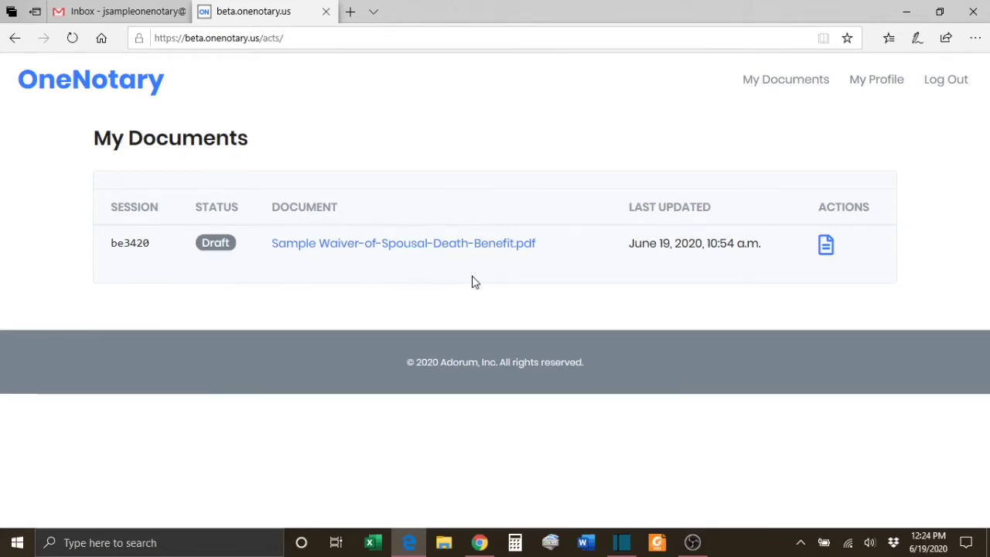
# - Open draft session be3420 for Sample Waiver-of-Spousal-Death-Benefit.pdf from My Documents
pyautogui.click(826, 252)
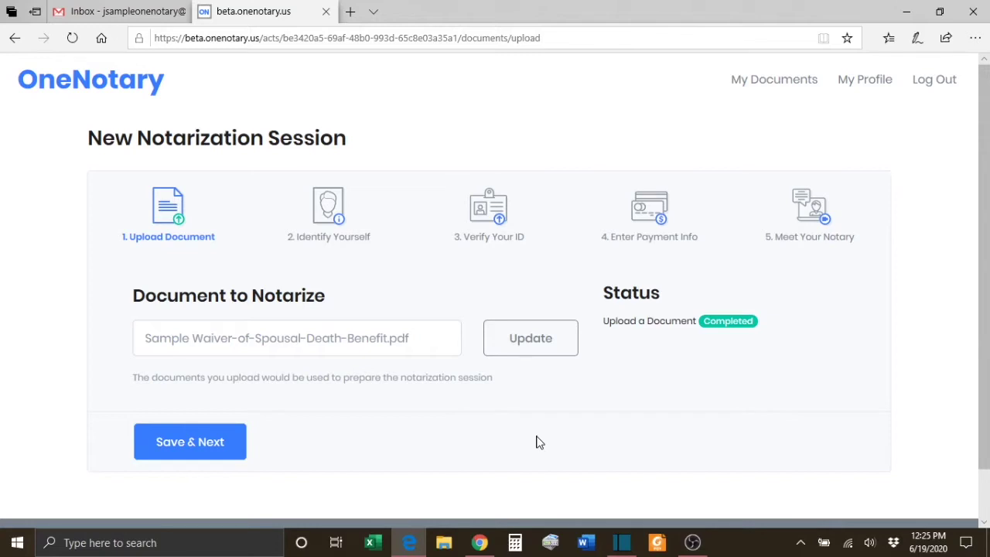
# - Attach Sample Waiver-of-Spousal-Death-Benefit.pdf from the One Notary folder and save the document step
pyautogui.click(535, 349)
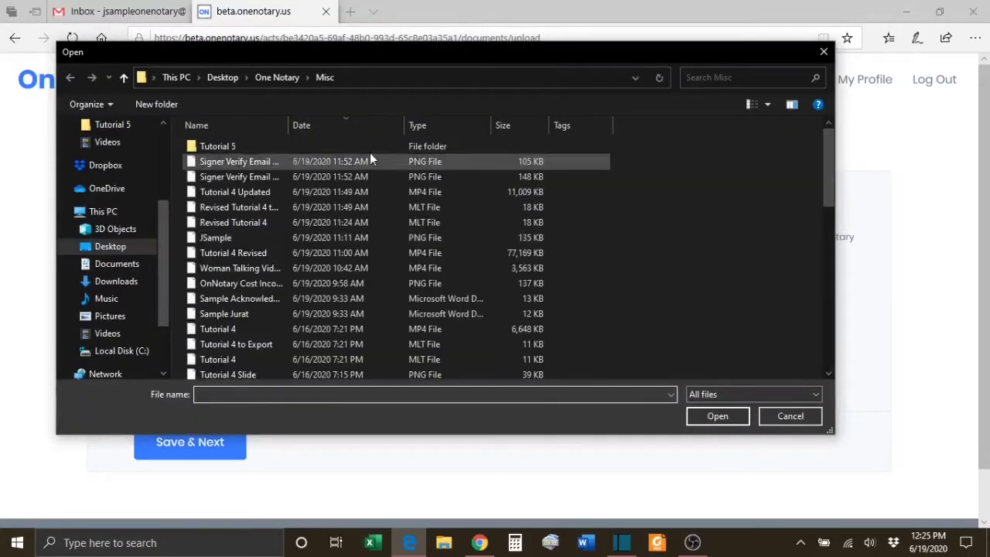
pyautogui.click(295, 80)
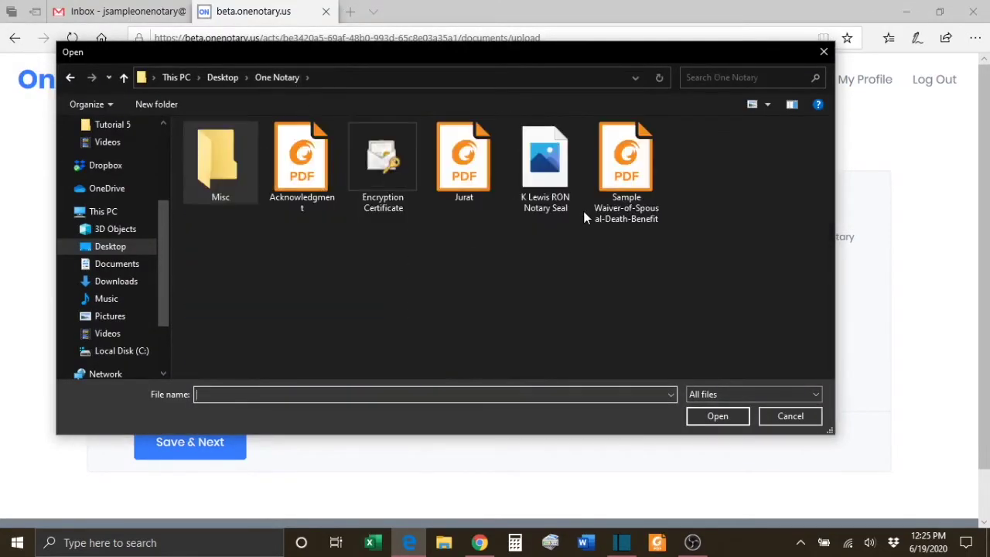
pyautogui.doubleClick(622, 209)
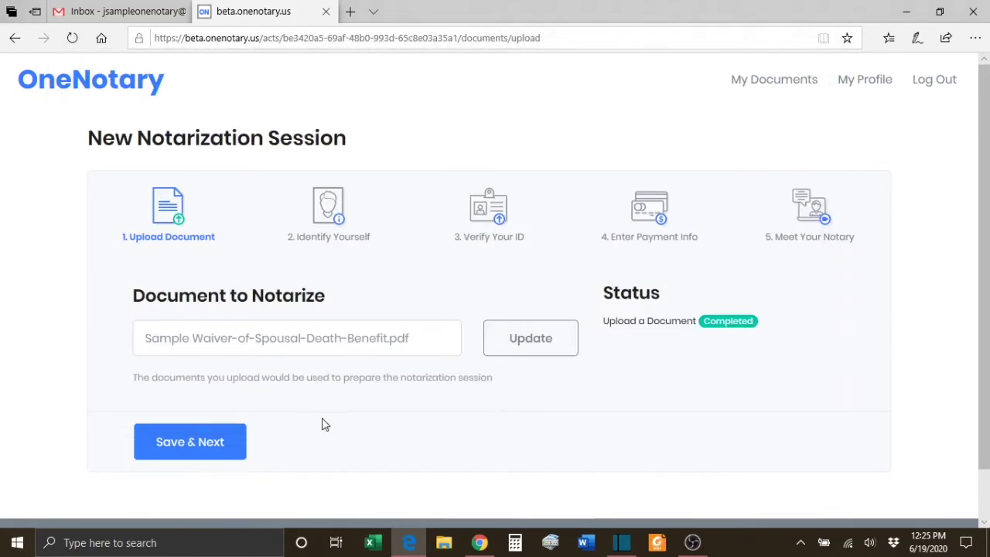
pyautogui.click(231, 447)
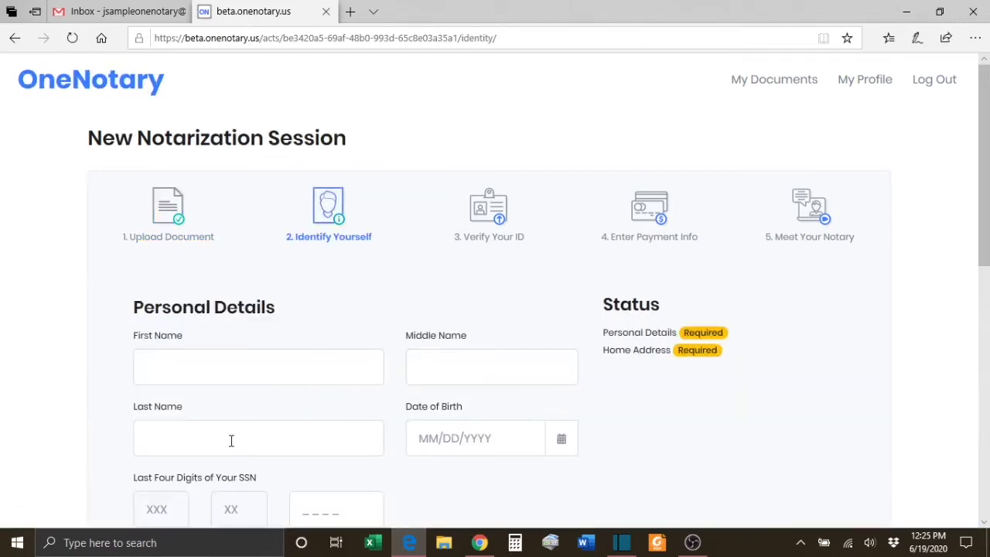
# - Enter the signer's first and last name in Personal Details
pyautogui.scroll(-1, 705, 371)
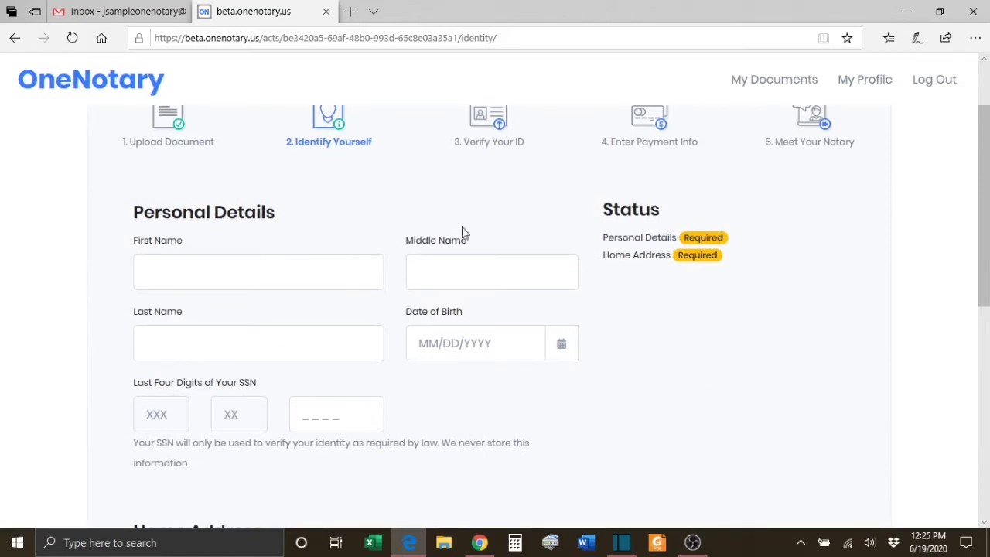
pyautogui.click(287, 279)
pyautogui.write('J')
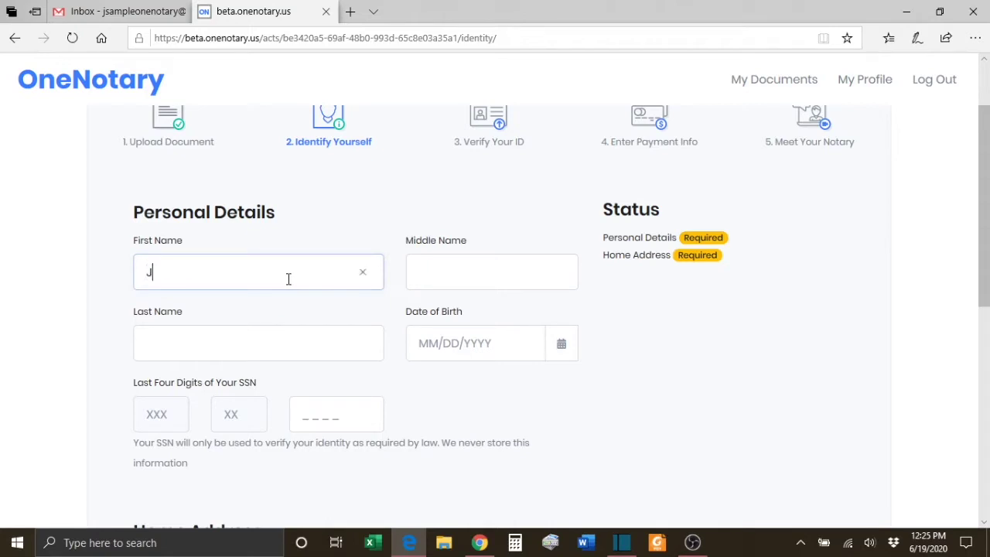
pyautogui.write('oan')
pyautogui.press('Tab')
pyautogui.press('Tab')
pyautogui.write('Sample')
pyautogui.press('Tab')
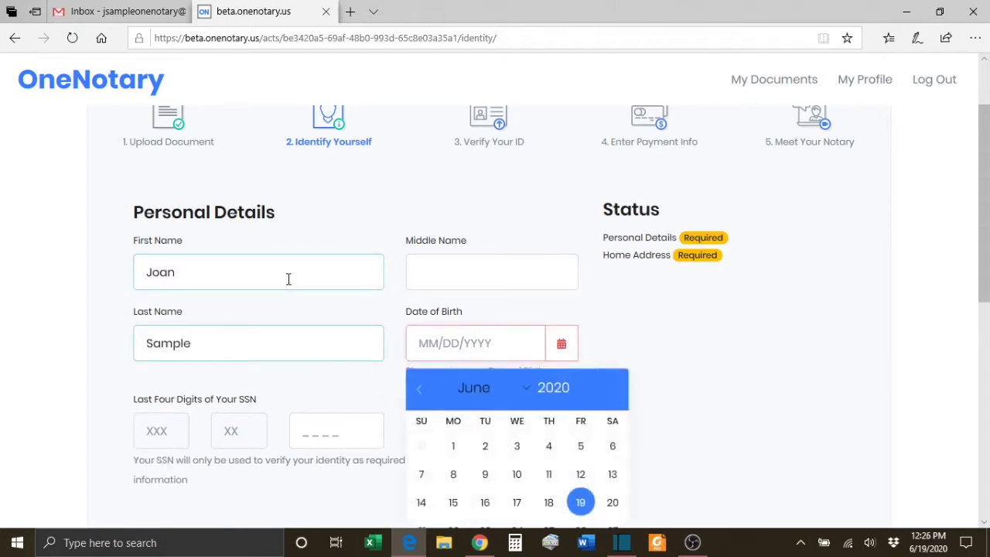
pyautogui.write('08')
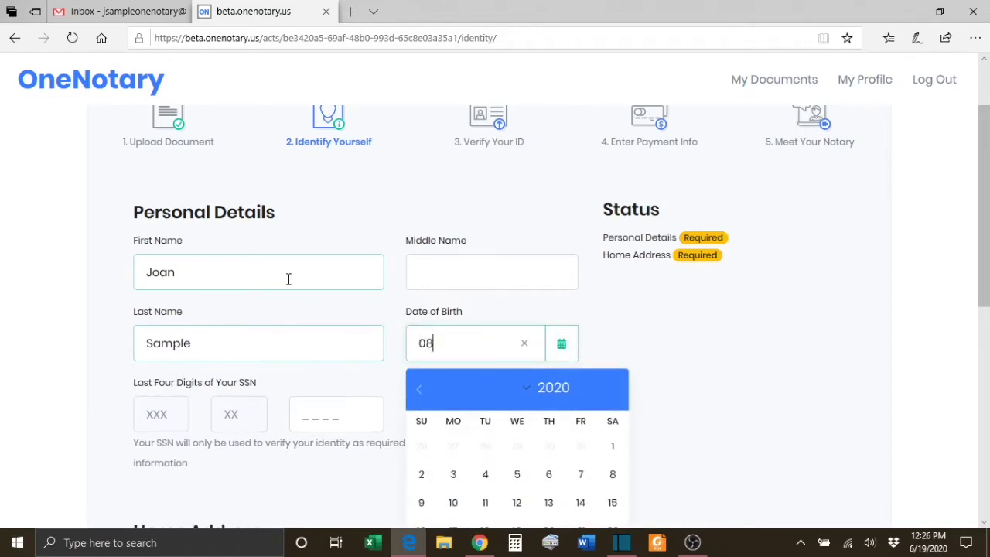
pyautogui.write('/12')
pyautogui.write('/1')
pyautogui.write('983')
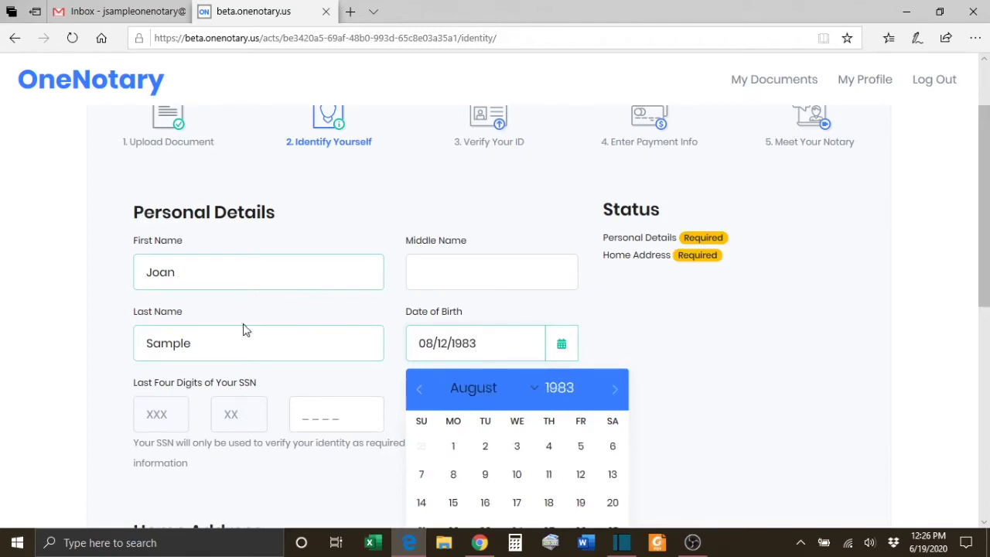
pyautogui.click(338, 421)
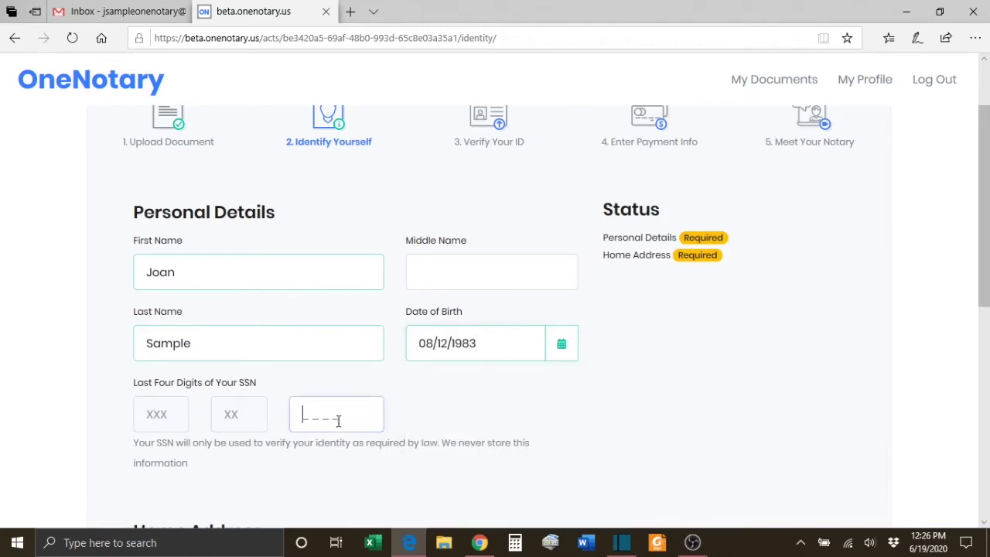
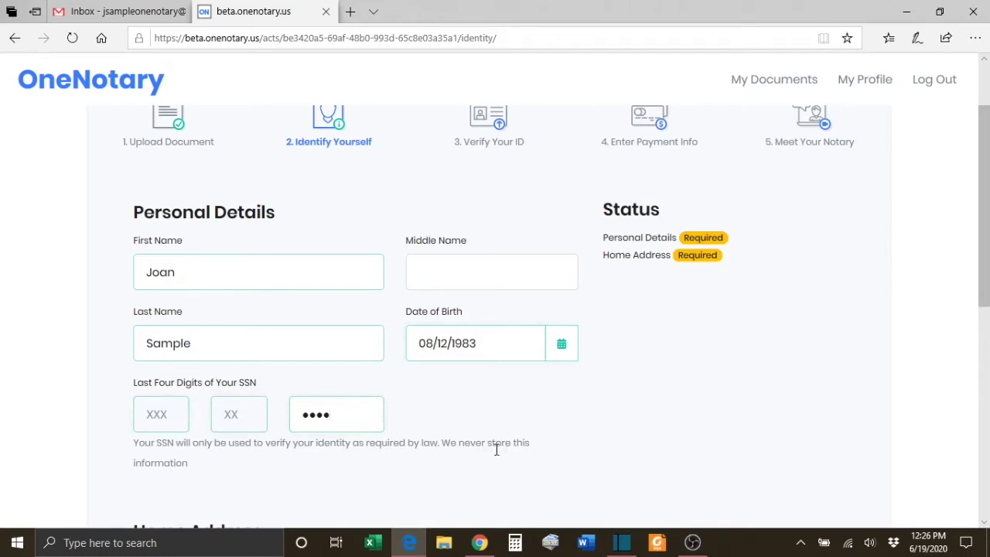
pyautogui.scroll(-1, 532, 467)
# - Fill in the home address's street line and city
pyautogui.scroll(-3, 532, 467)
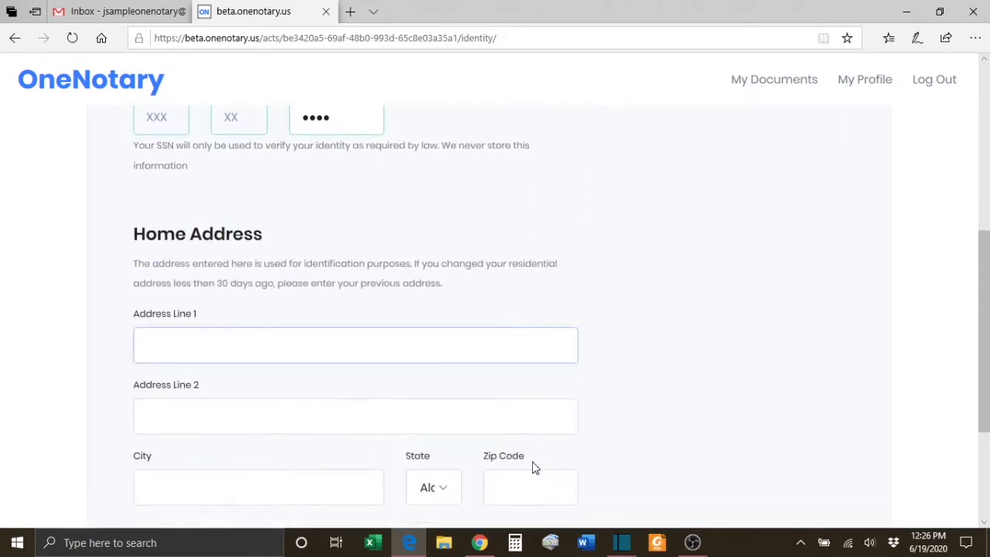
pyautogui.click(399, 349)
pyautogui.press('Tab')
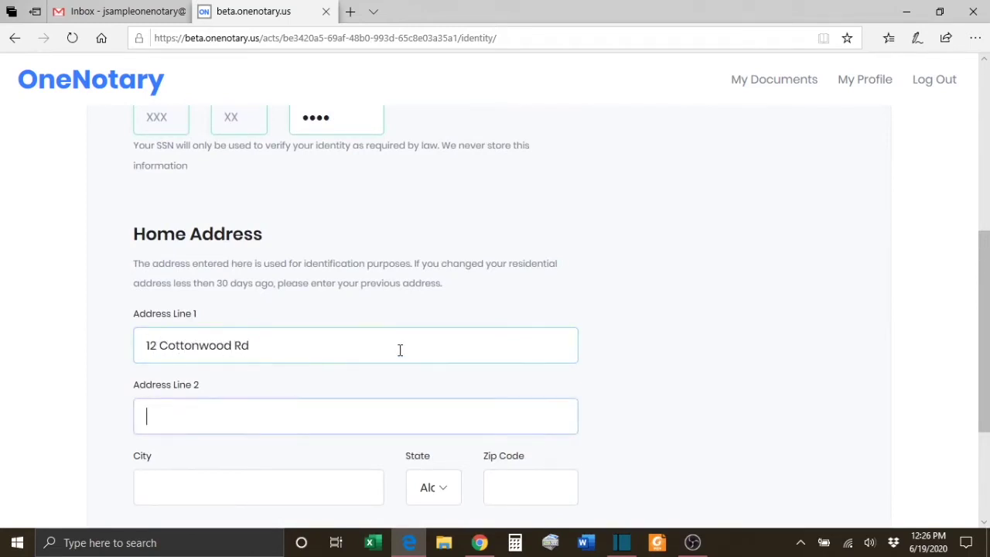
pyautogui.press('Tab')
pyautogui.write('East Texas')
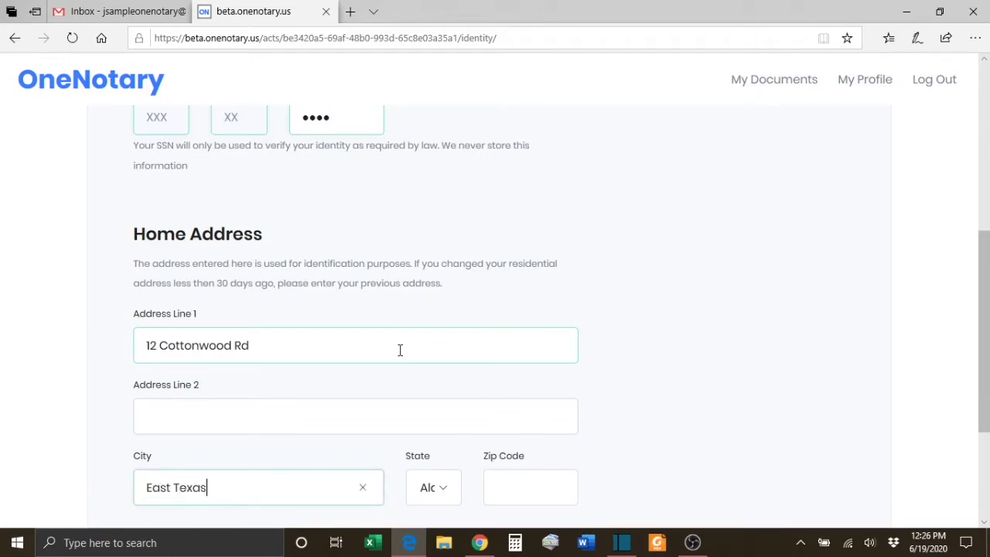
pyautogui.write('C')
pyautogui.press('BackSpace')
pyautogui.write('Center')
# - Select Texas as the state, enter the zip code, and save the home address
pyautogui.press('Tab')
pyautogui.write('tex')
pyautogui.press('Tab')
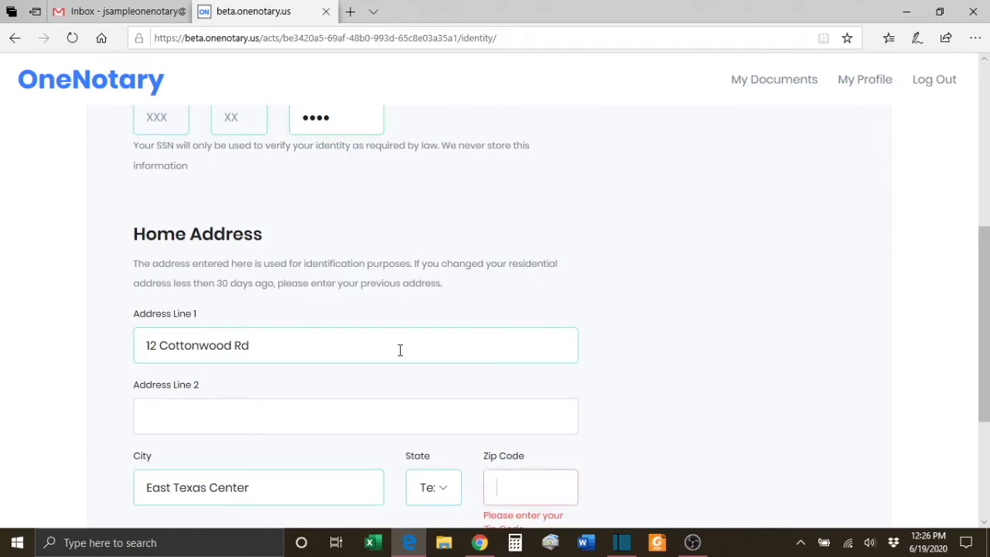
pyautogui.write('12345')
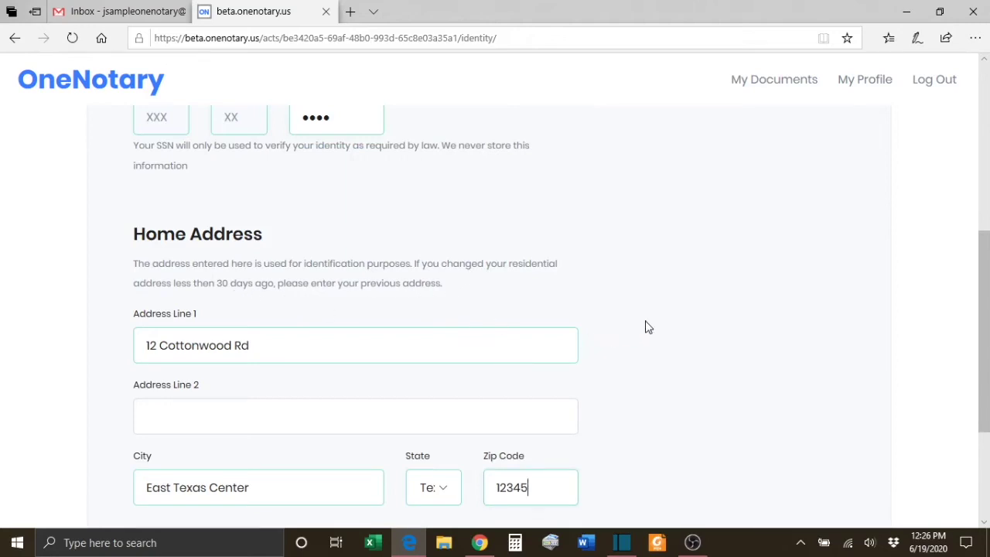
pyautogui.scroll(-2, 648, 327)
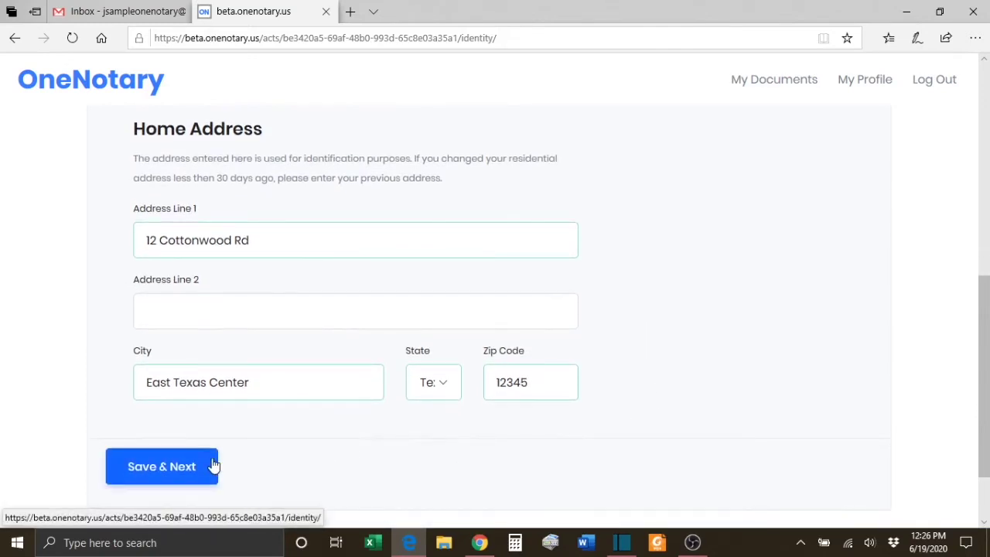
pyautogui.click(184, 471)
# - Answer the first identity questions: CAMP VERDE for the city and 3 - 4 years for the property
pyautogui.scroll(-2, 731, 425)
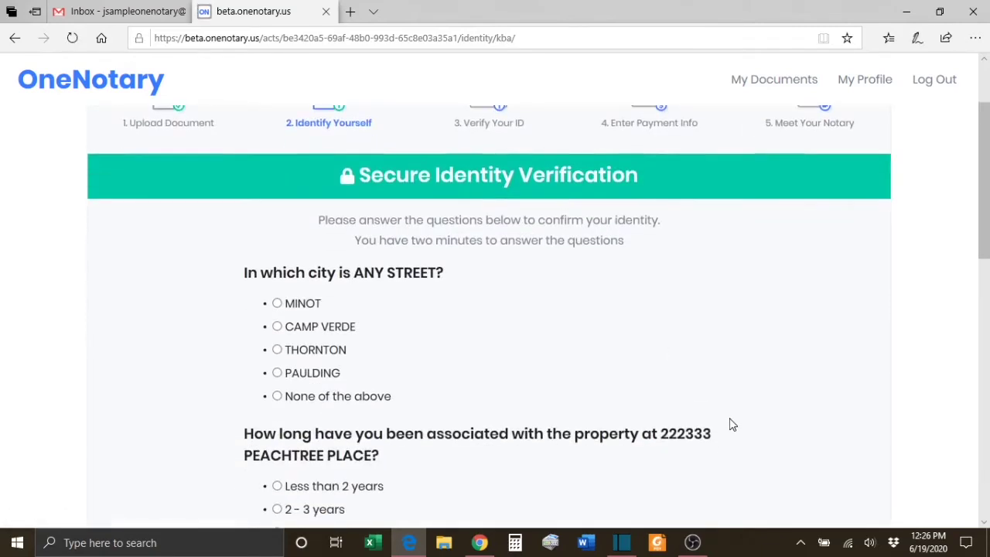
pyautogui.scroll(-1, 730, 425)
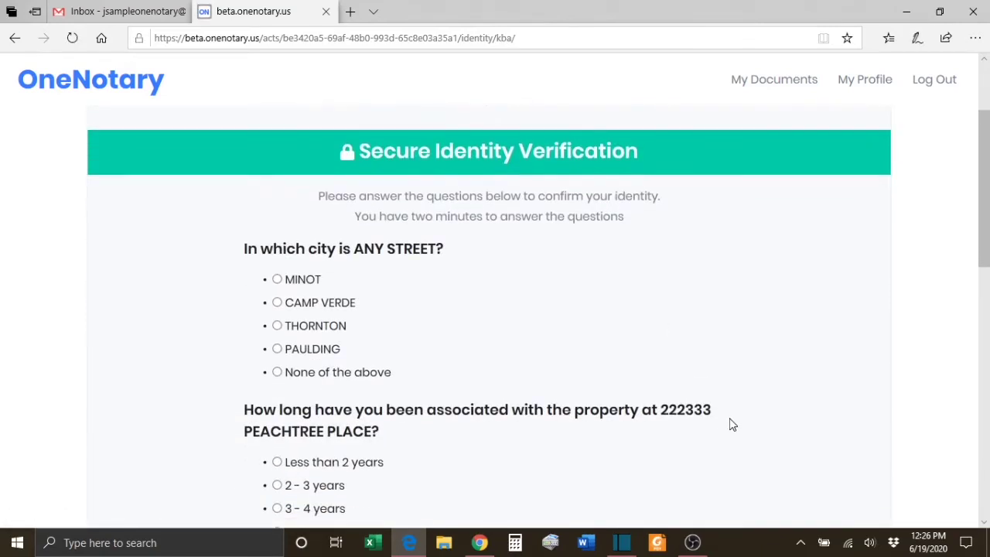
pyautogui.scroll(-1, 731, 424)
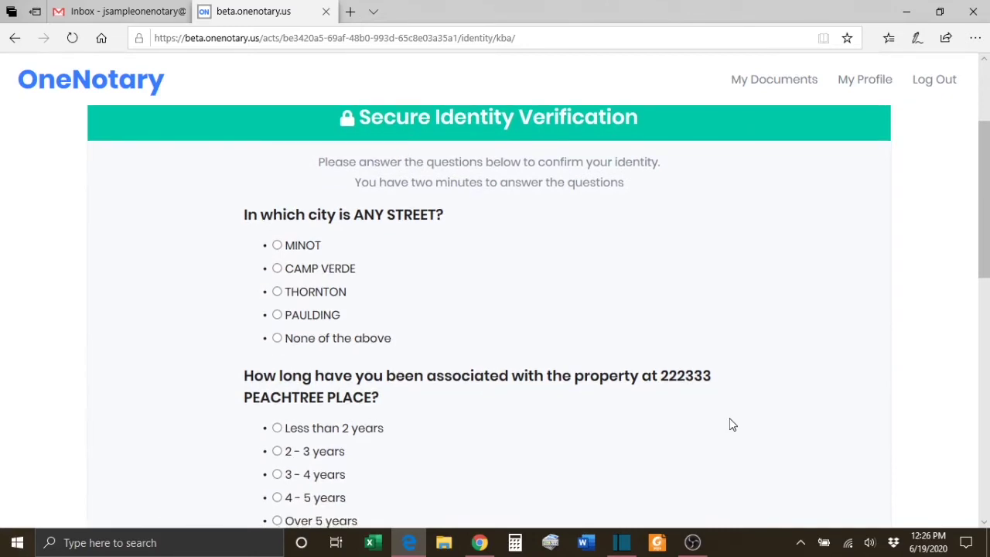
pyautogui.scroll(-1, 730, 424)
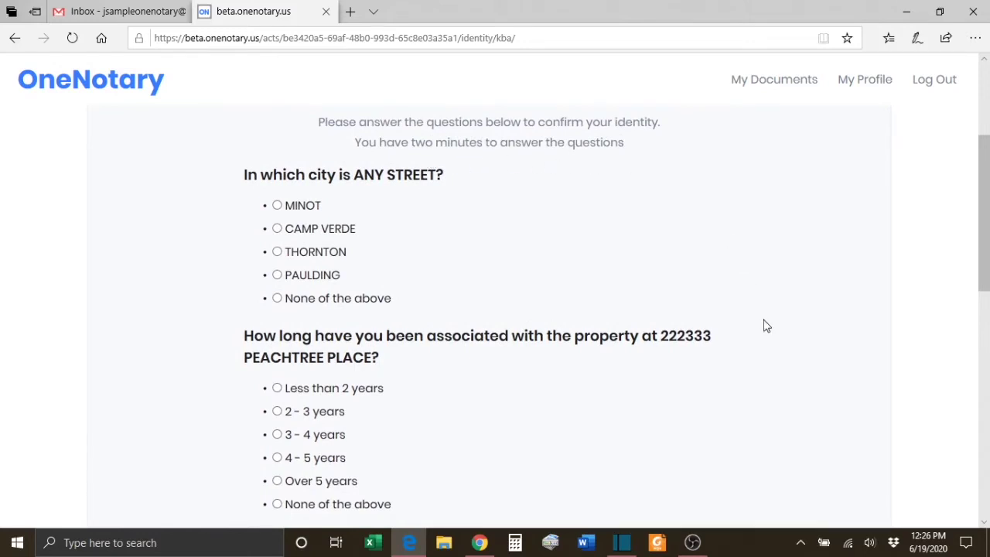
pyautogui.scroll(-1, 764, 325)
pyautogui.click(279, 188)
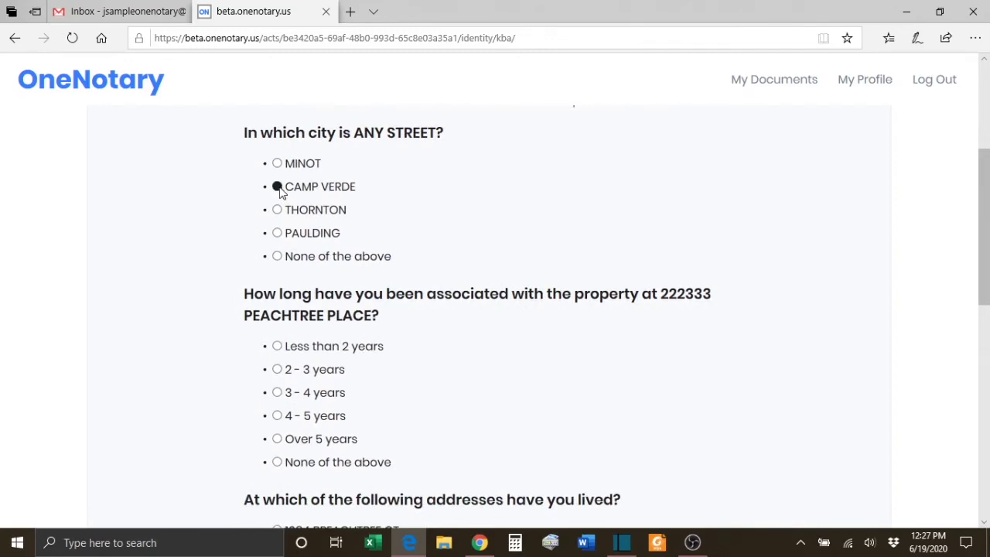
pyautogui.scroll(-2, 508, 376)
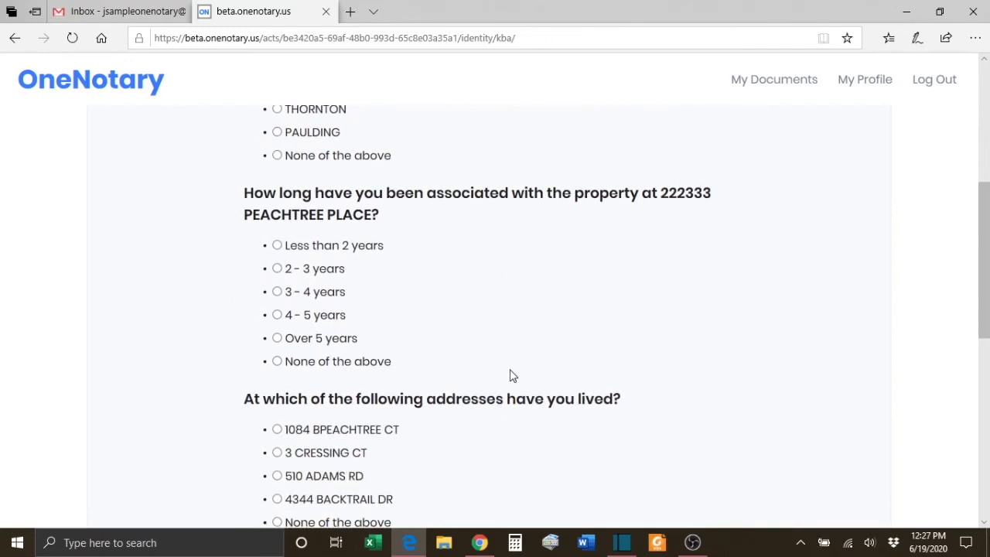
pyautogui.click(276, 293)
# - Answer the past-address, county (None of the above) and unknown-person questions, then submit
pyautogui.scroll(-2, 556, 376)
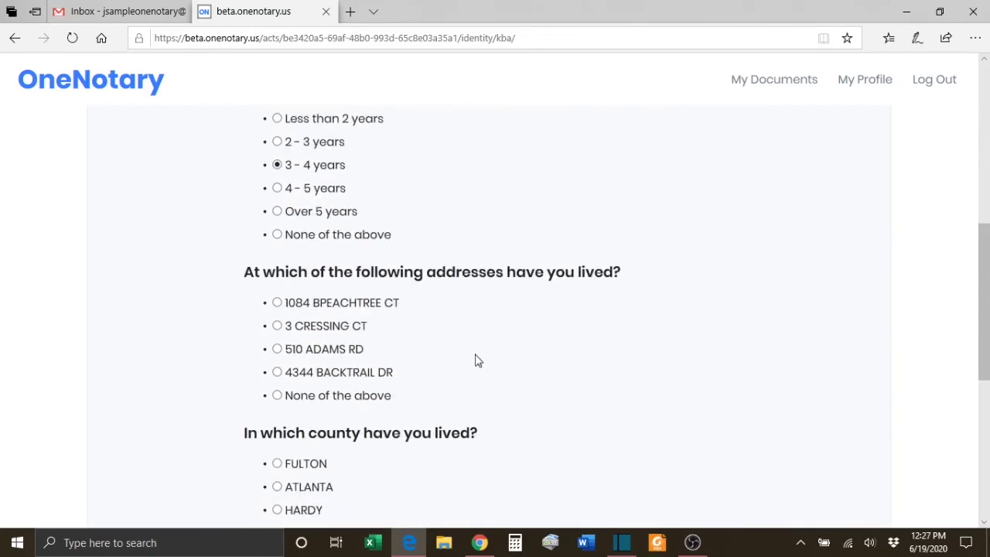
pyautogui.click(277, 348)
pyautogui.scroll(-3, 506, 387)
pyautogui.scroll(-1, 464, 379)
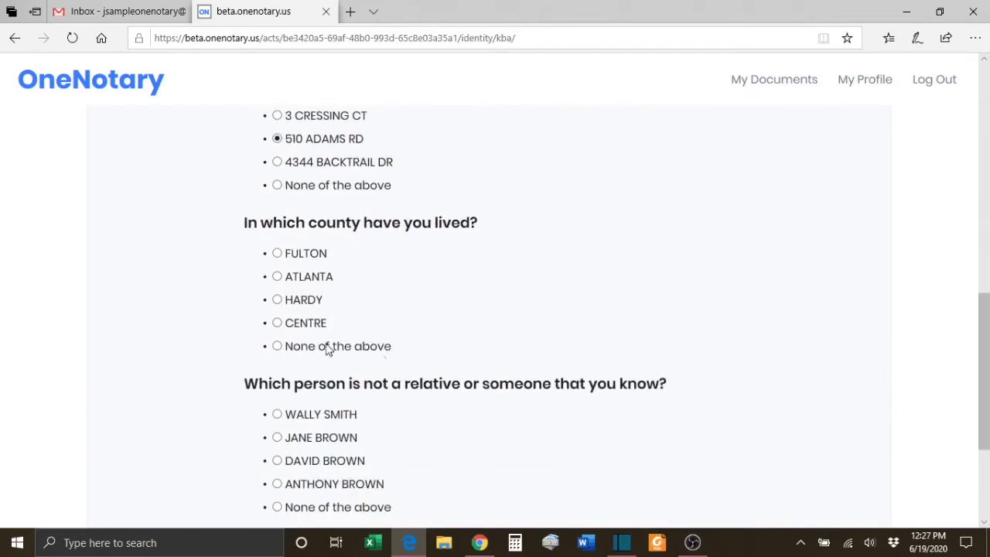
pyautogui.click(277, 346)
pyautogui.scroll(-2, 503, 412)
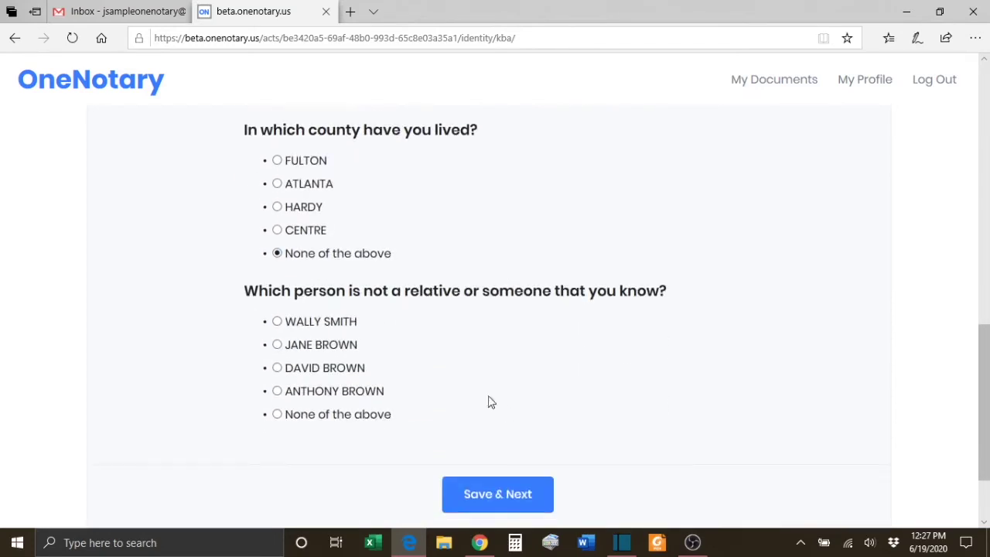
pyautogui.click(278, 322)
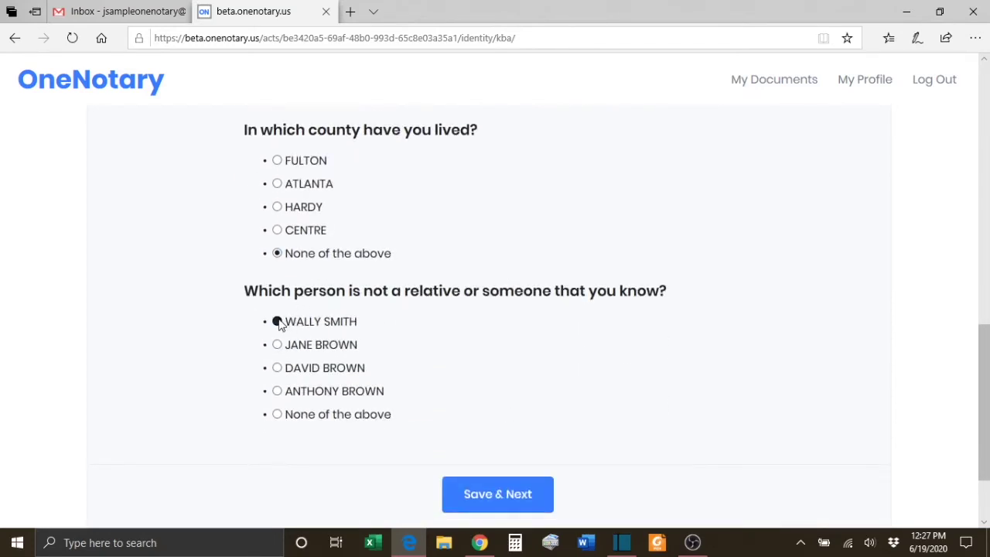
pyautogui.click(526, 499)
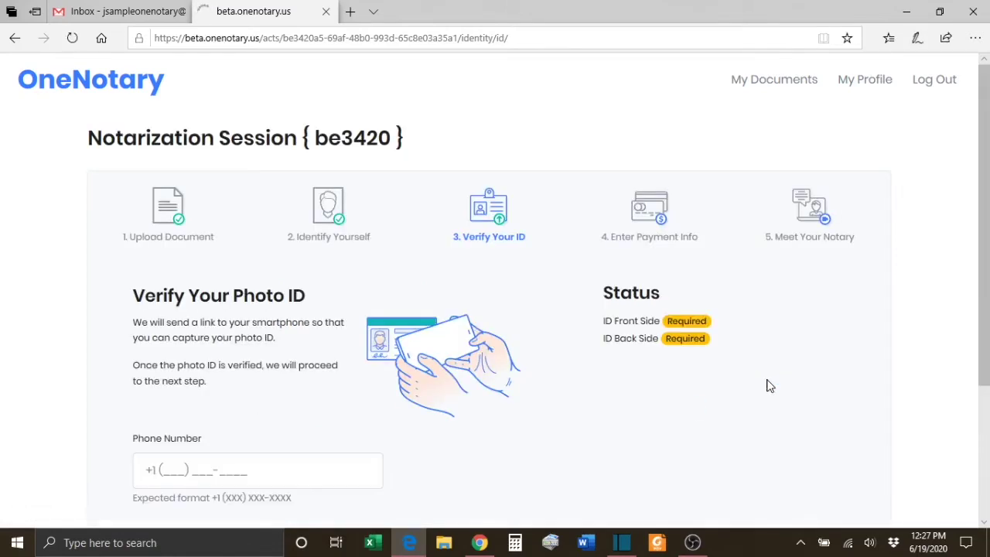
# - Type the signer's smartphone number into the Phone Number field
pyautogui.scroll(-2, 819, 418)
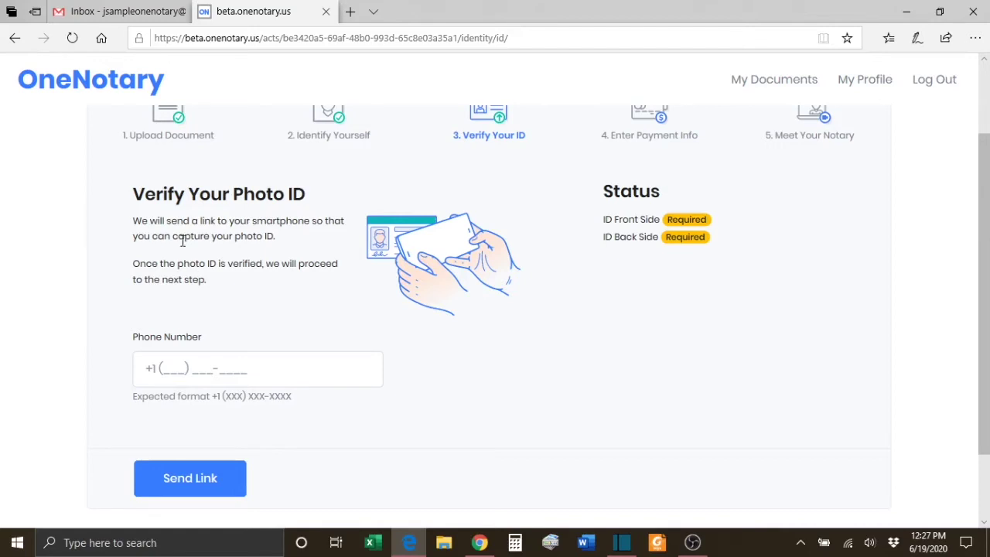
pyautogui.click(169, 373)
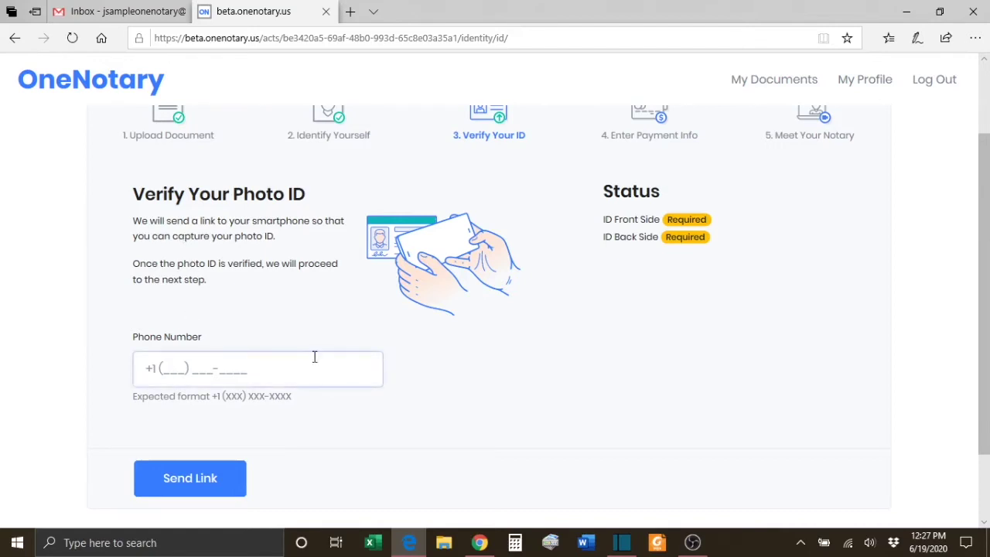
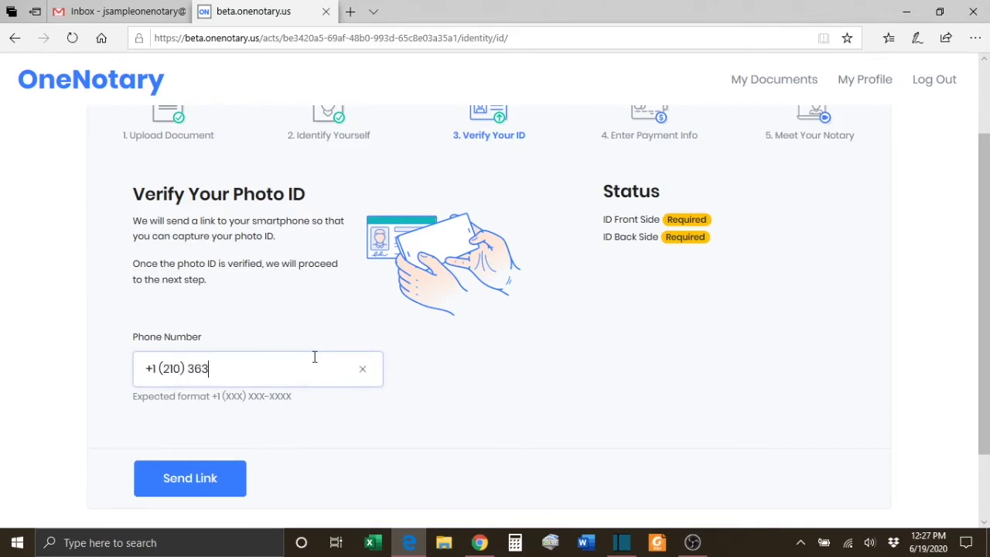
# - Send the ID verification link and enter the 4-digit security key on the phone
pyautogui.click(212, 480)
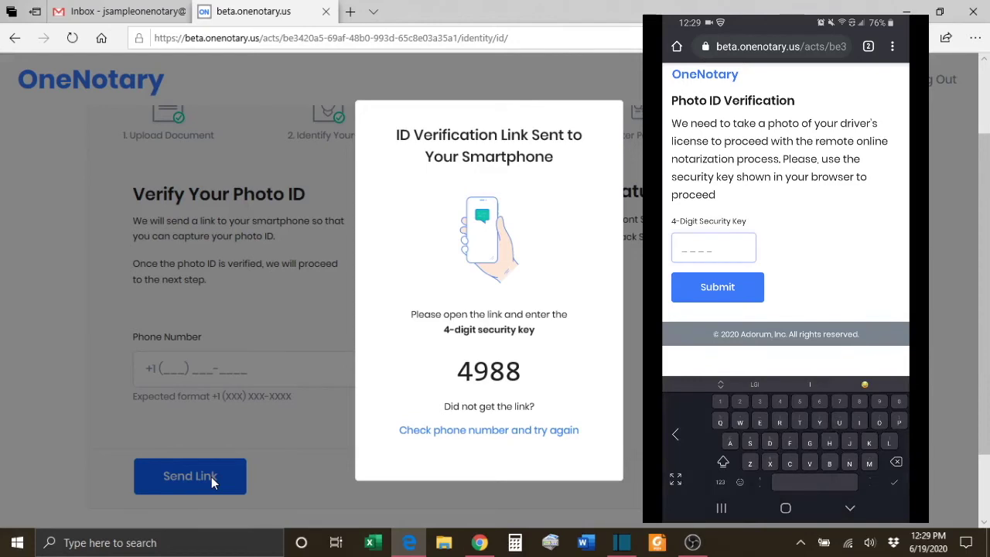
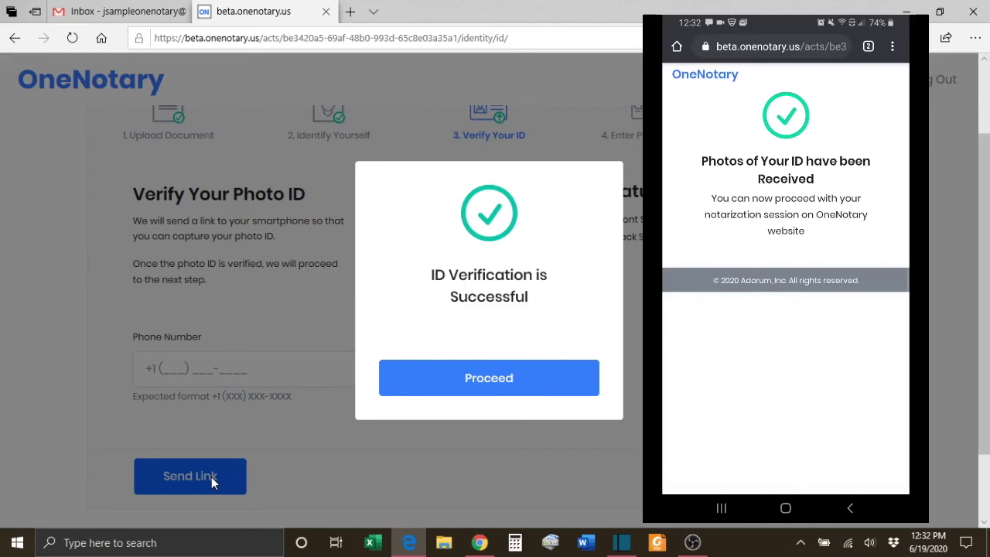
# - Proceed from the successful ID verification dialog to the payment step
pyautogui.click(464, 384)
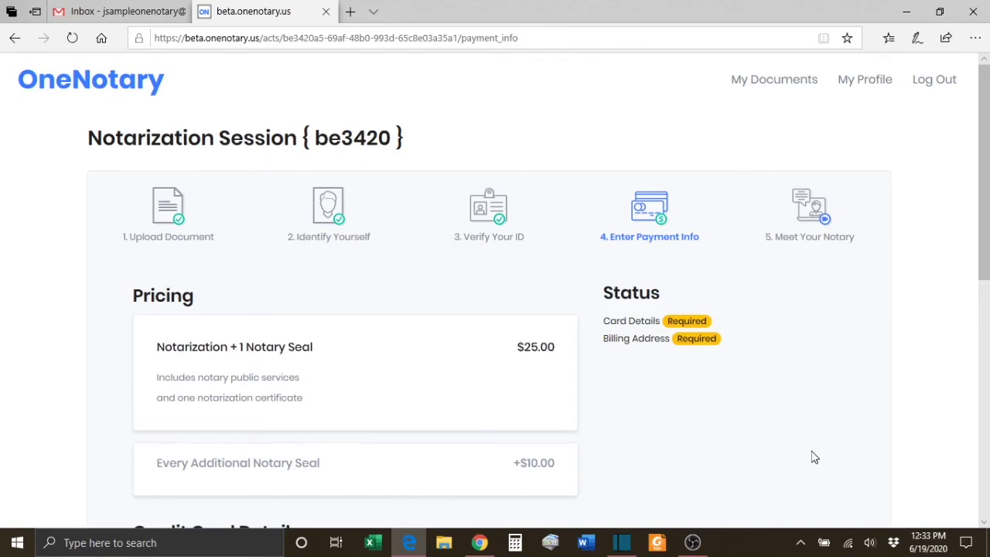
pyautogui.scroll(-5, 814, 457)
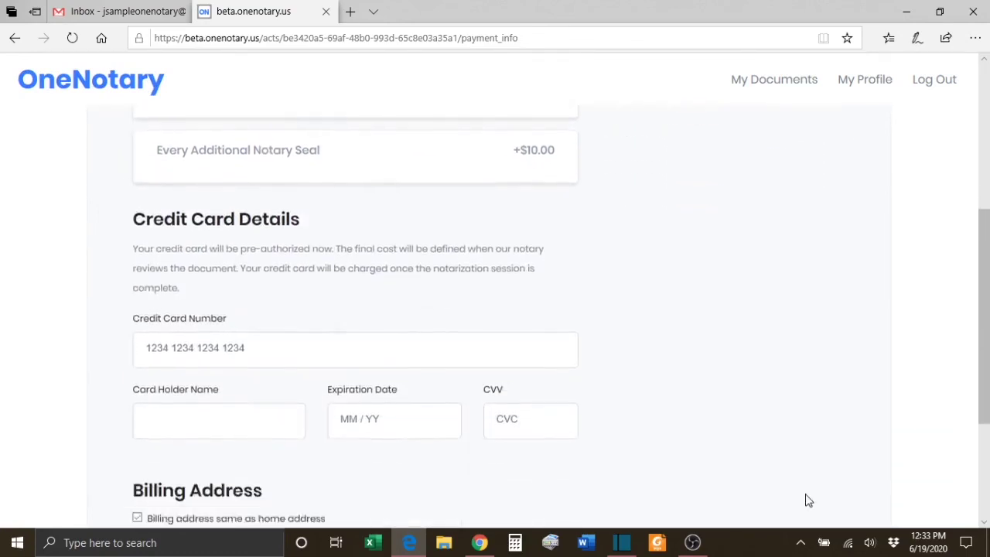
pyautogui.scroll(-1, 808, 501)
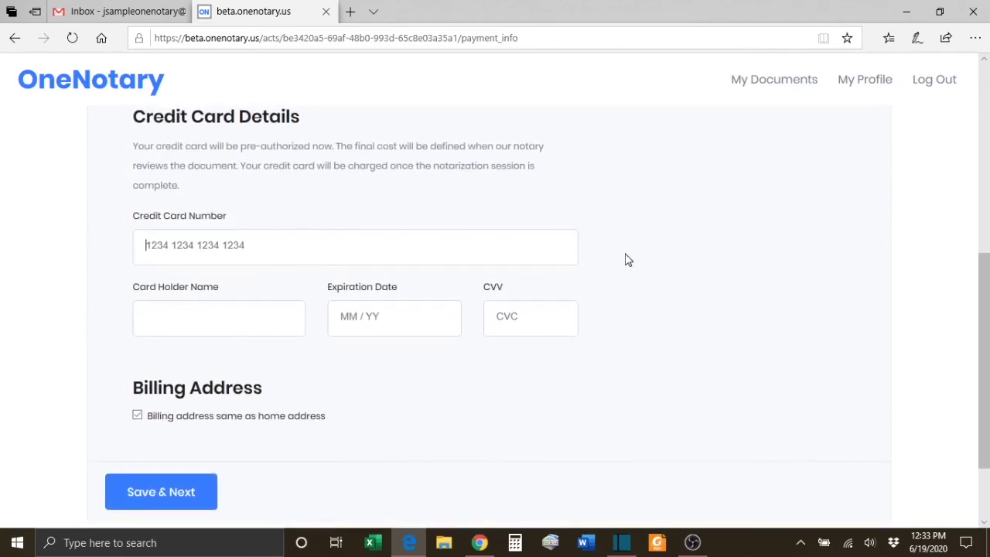
pyautogui.write('4242 4242 4242 4242')
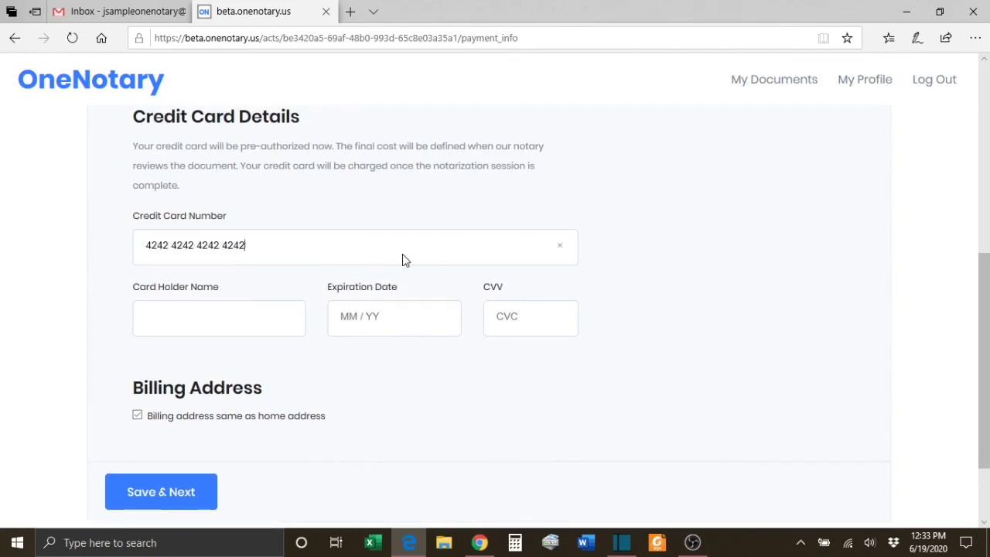
pyautogui.press('Tab')
pyautogui.write('Joan S')
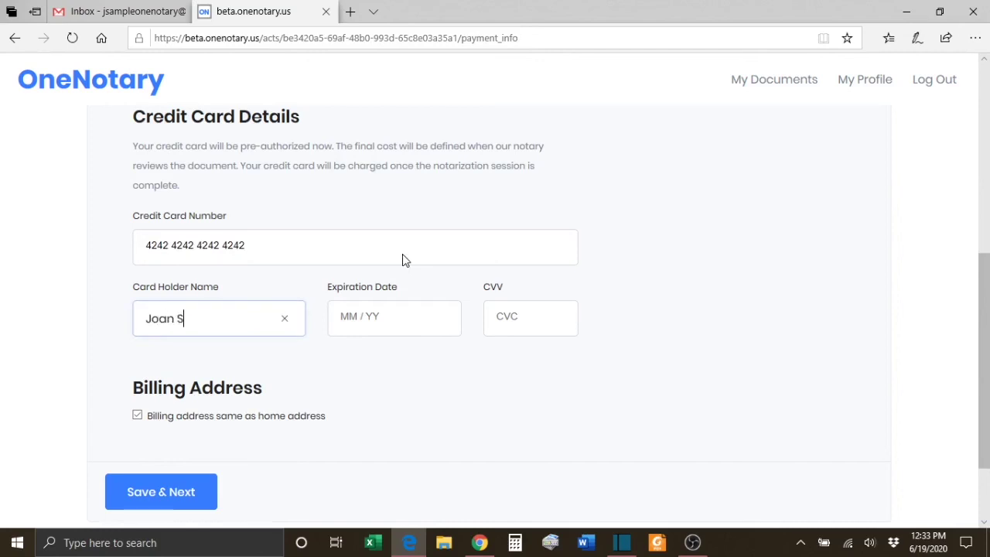
pyautogui.write('ample')
pyautogui.press('Tab')
pyautogui.write('012')
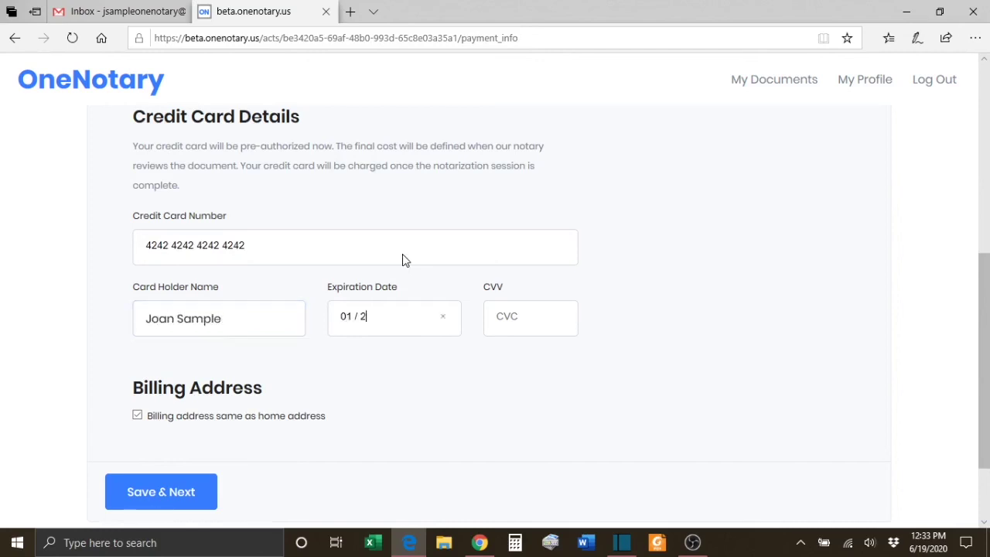
pyautogui.write('4')
pyautogui.write('123')
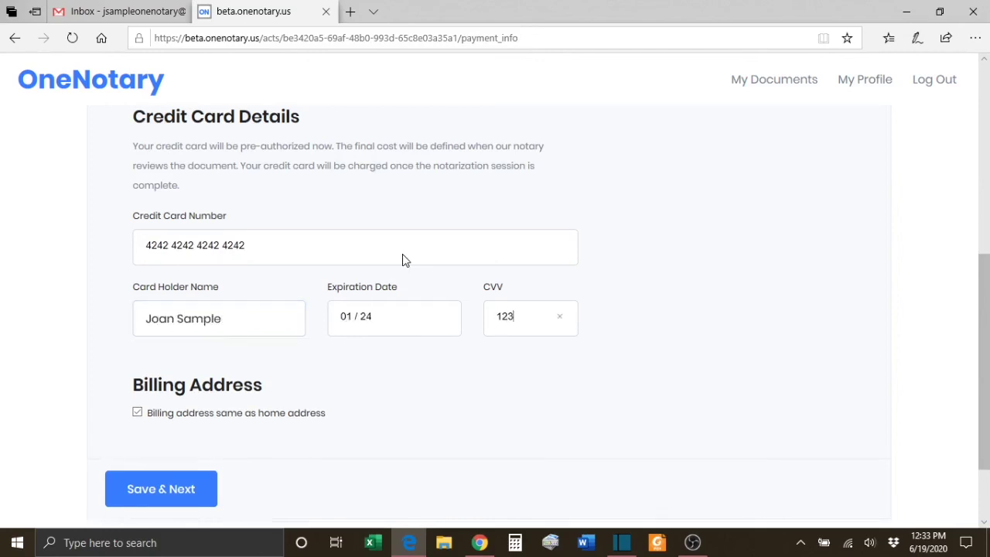
pyautogui.click(176, 483)
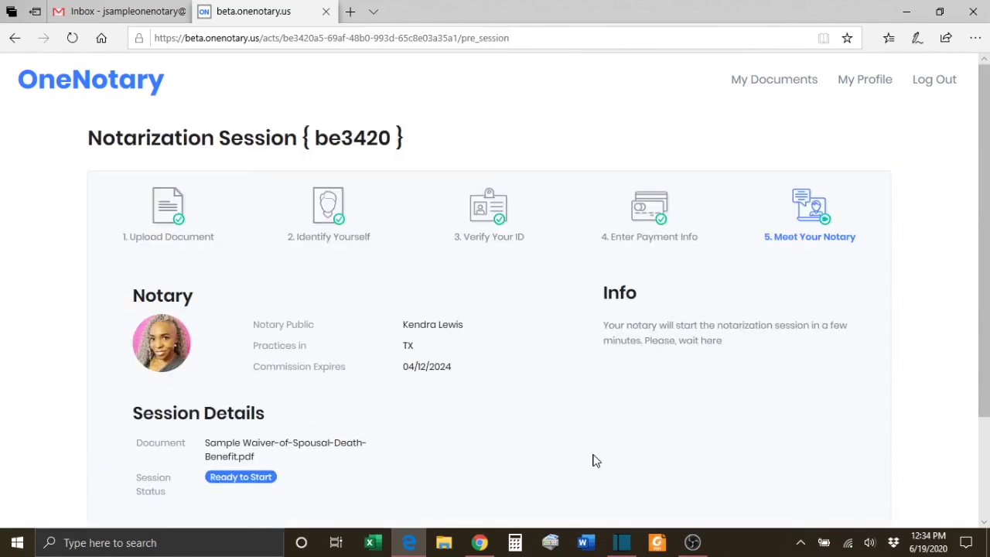